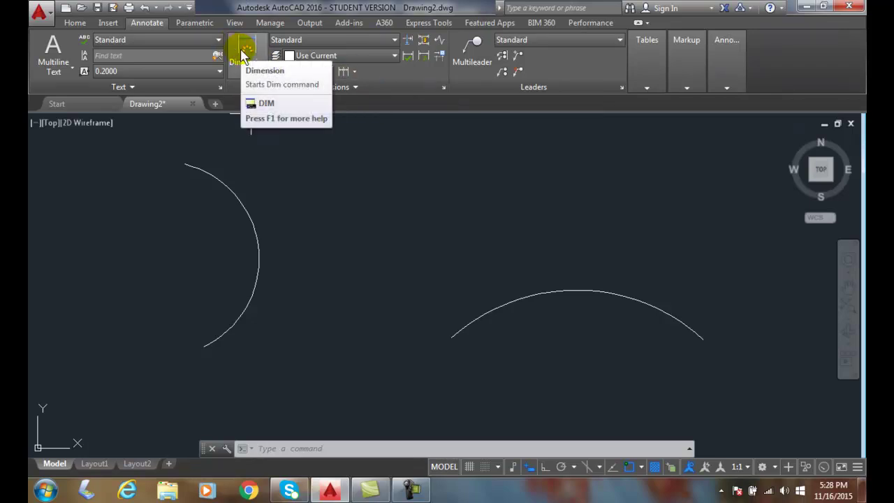
Use DIM to place a 6.8068 arc-length dimension just above the right arc, abandoning an initial left-arc pick
click(243, 52)
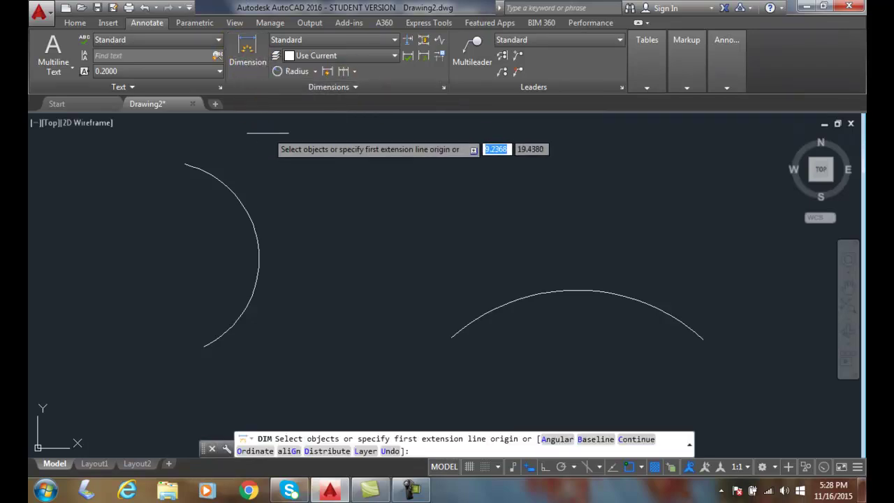
click(249, 213)
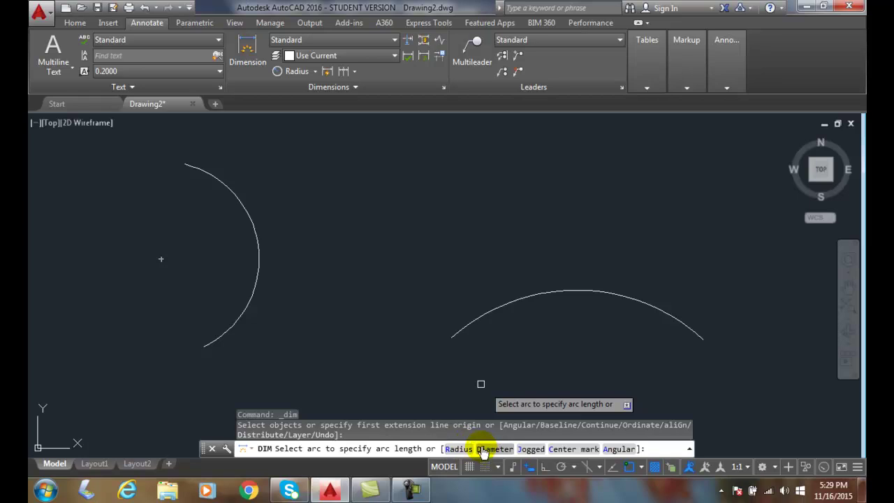
key(Escape)
key(Escape)
key(Escape)
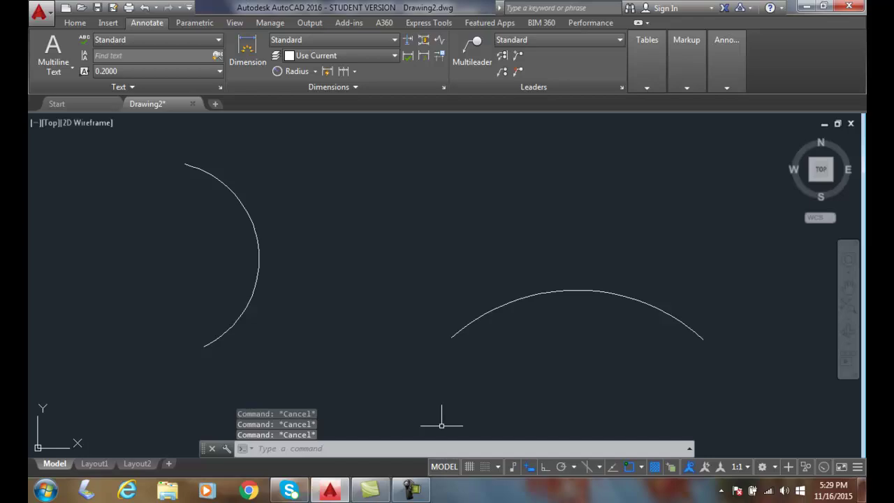
click(246, 48)
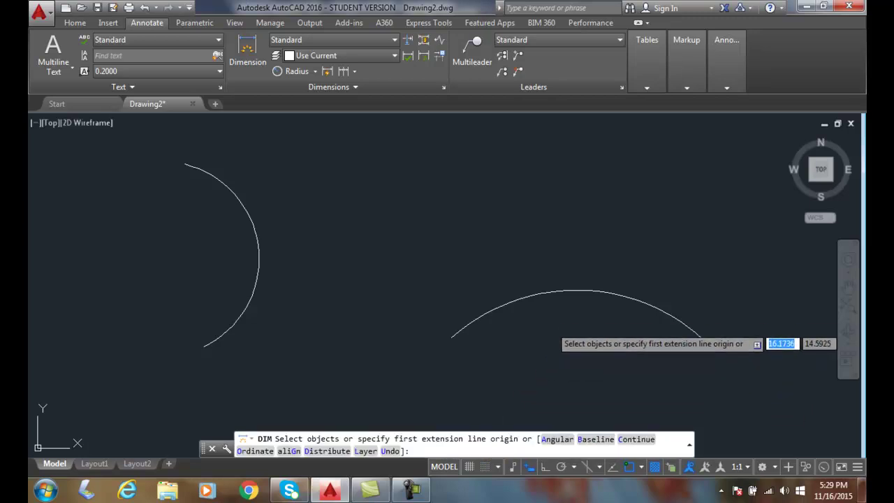
click(546, 292)
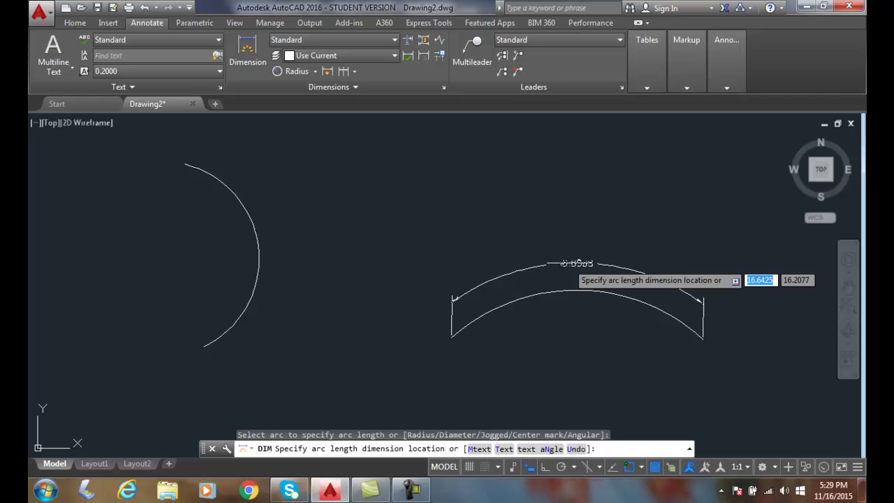
click(568, 264)
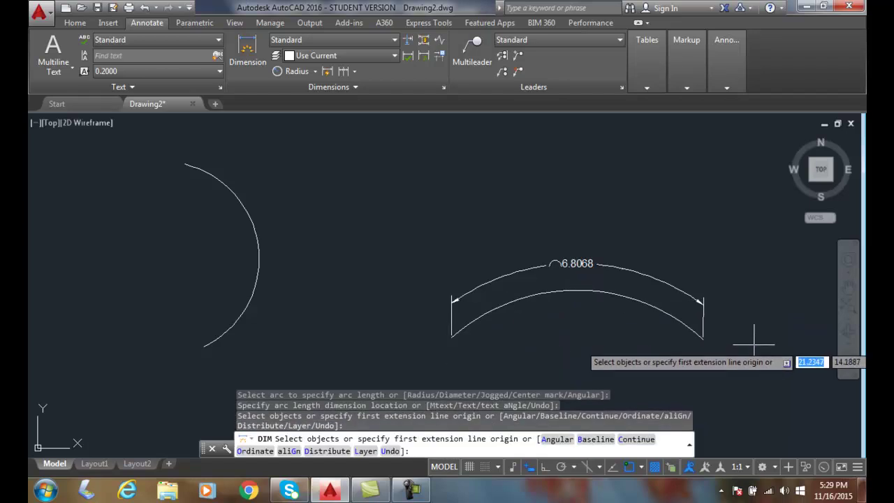
key(Escape)
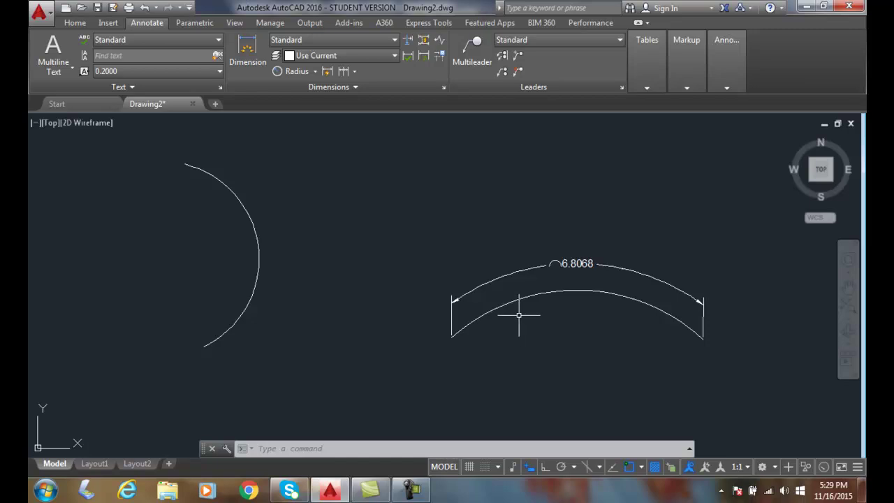
Add a 5.9026 Arc Length dimension just outside the left arc
click(315, 71)
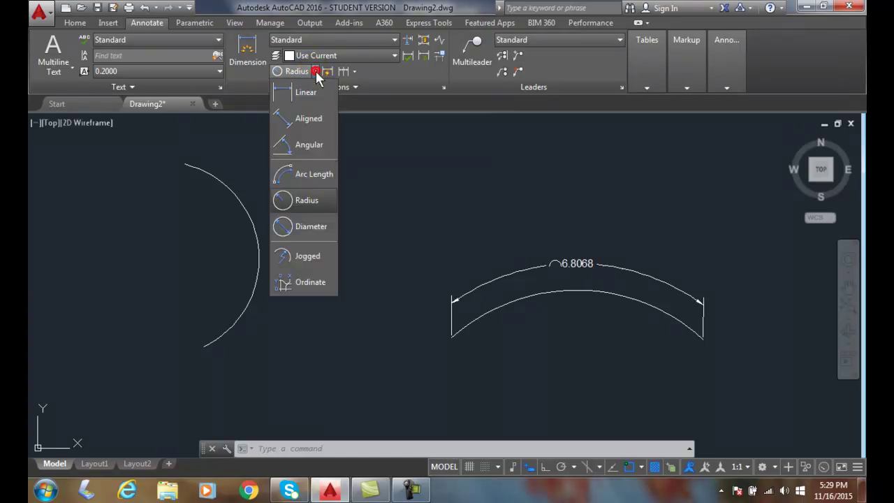
click(305, 176)
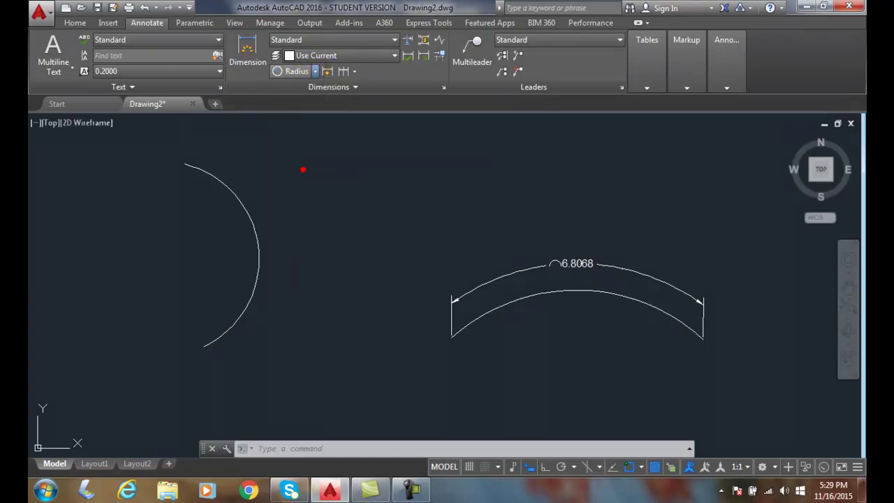
click(252, 221)
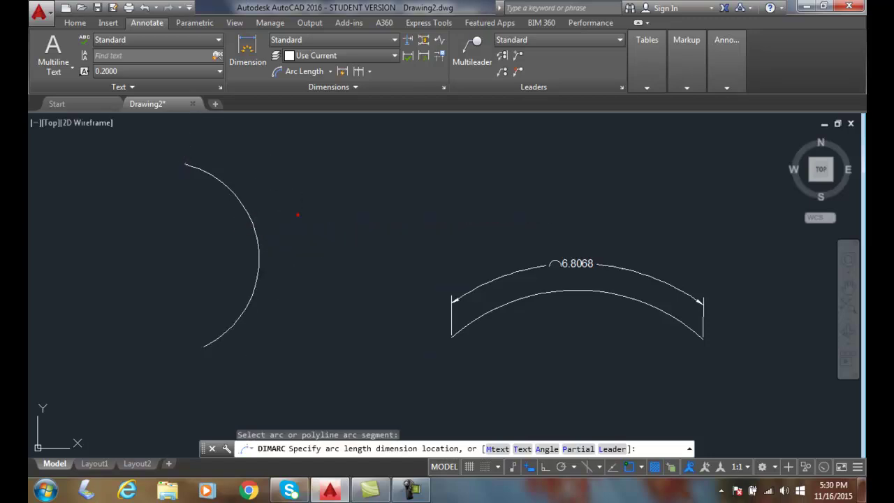
click(304, 226)
Erase the 6.8068 arc-length dimension from the right arc
scroll(308, 229, down, 2)
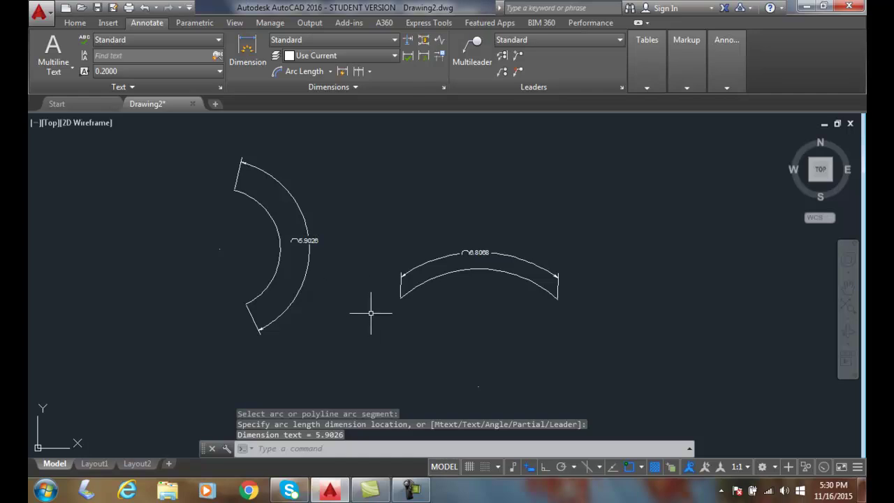
scroll(371, 313, up, 2)
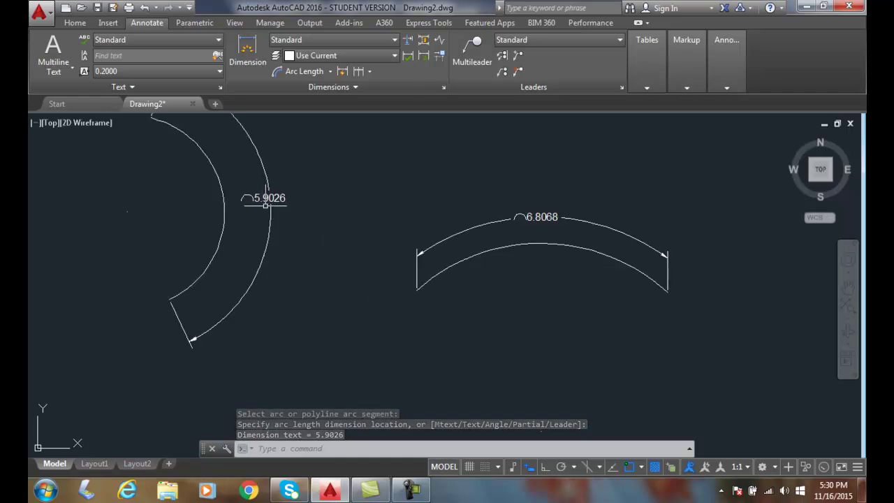
click(467, 230)
key(Delete)
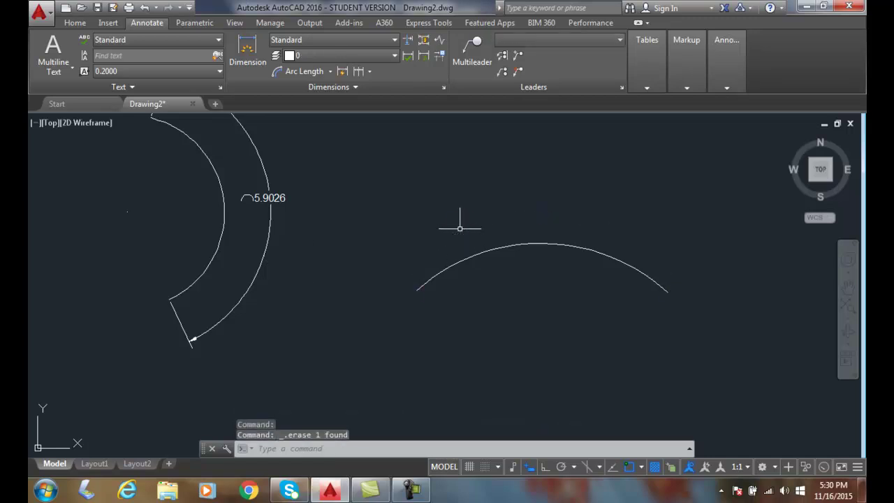
In the Standard dimension style, set the arc length symbol to Above dimension text and confirm
click(443, 87)
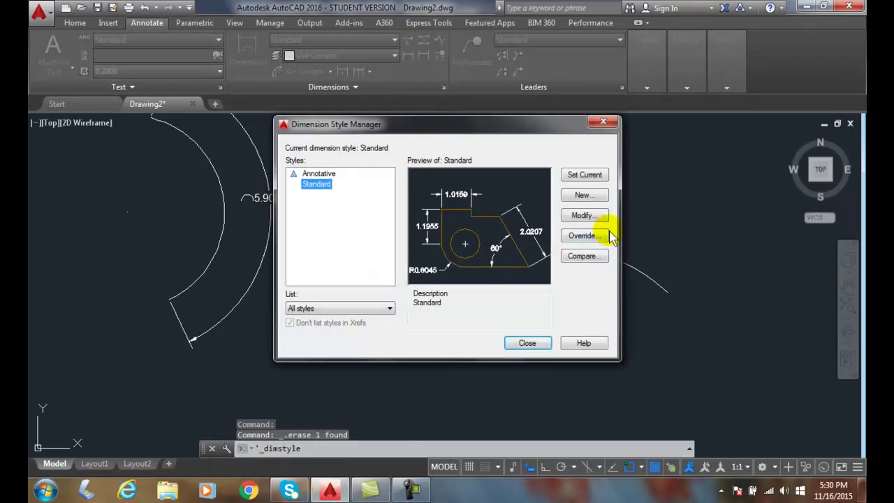
click(601, 216)
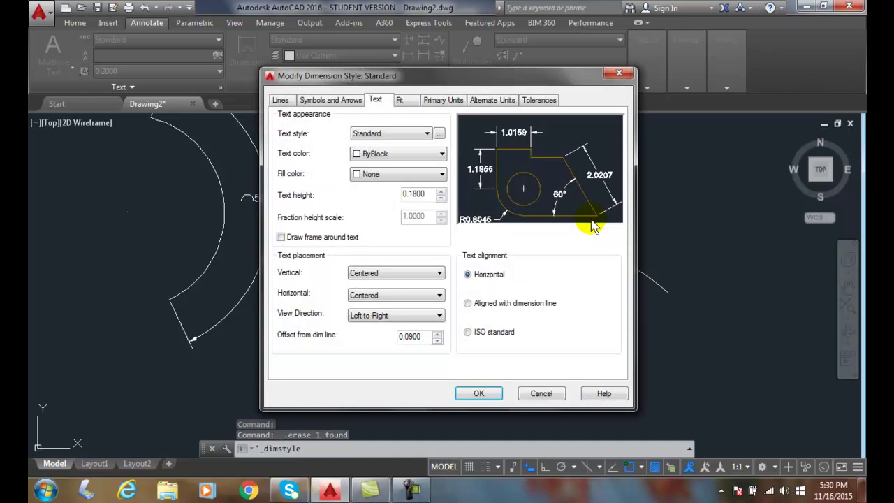
click(329, 100)
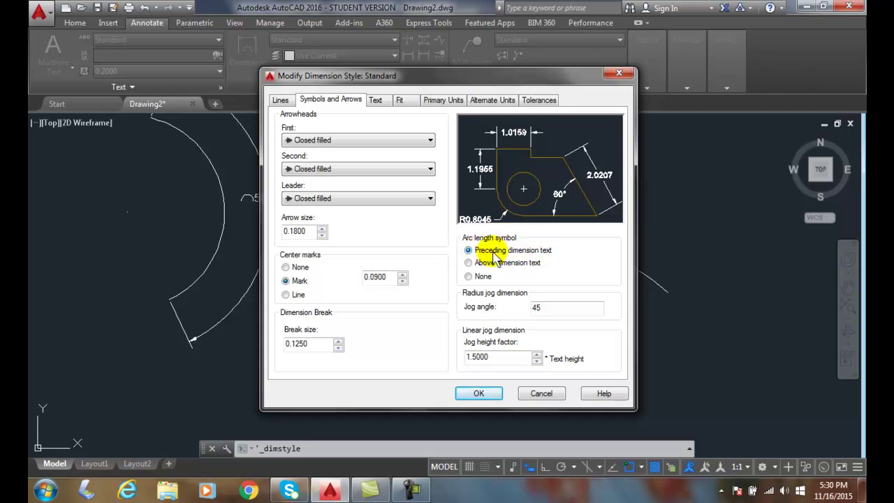
click(468, 262)
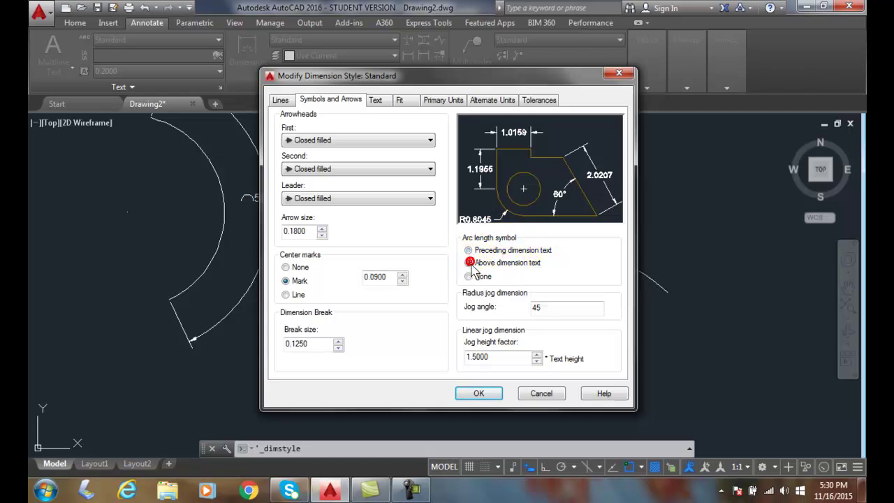
click(480, 394)
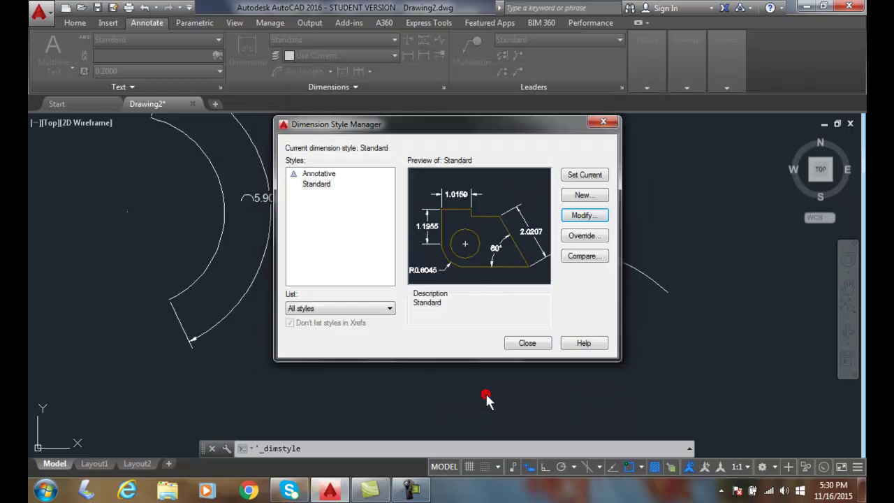
Re-dimension the right arc as 6.8068 arc length above it, then start new blank Drawing3
click(526, 344)
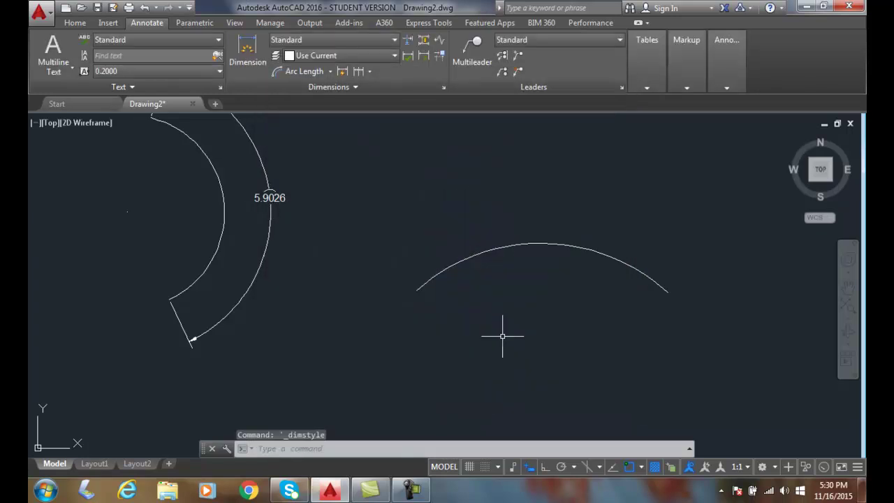
click(246, 49)
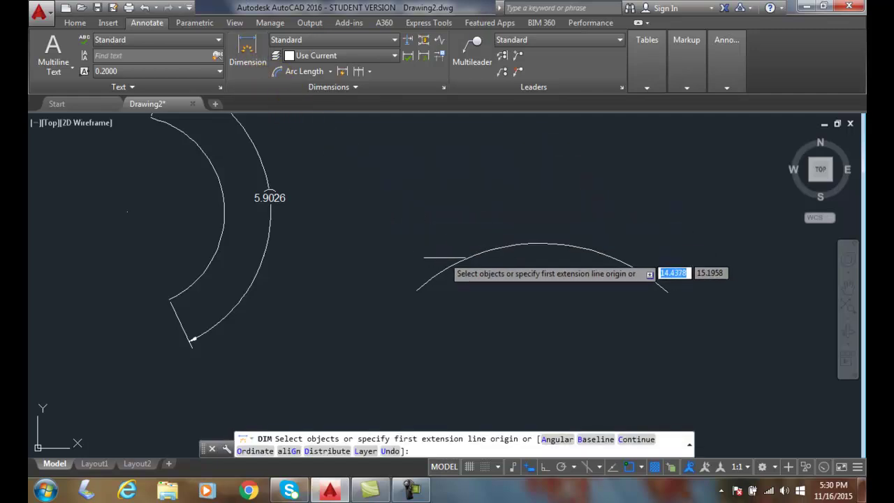
click(455, 262)
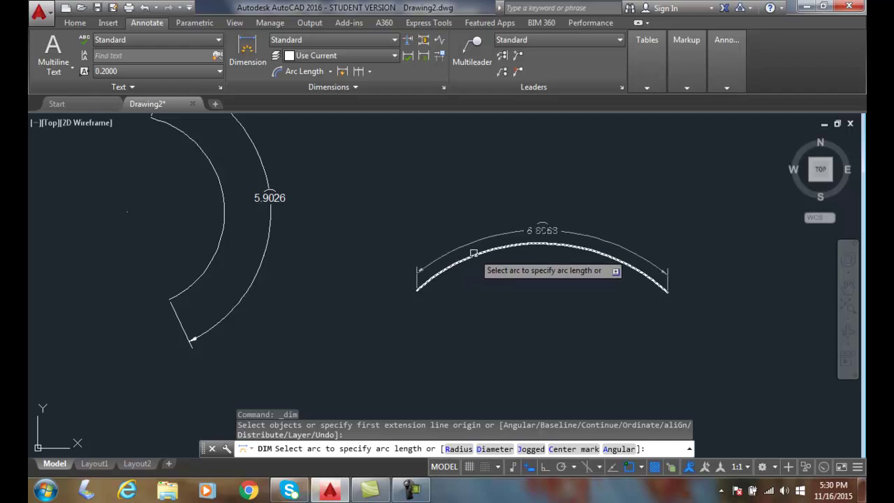
click(473, 253)
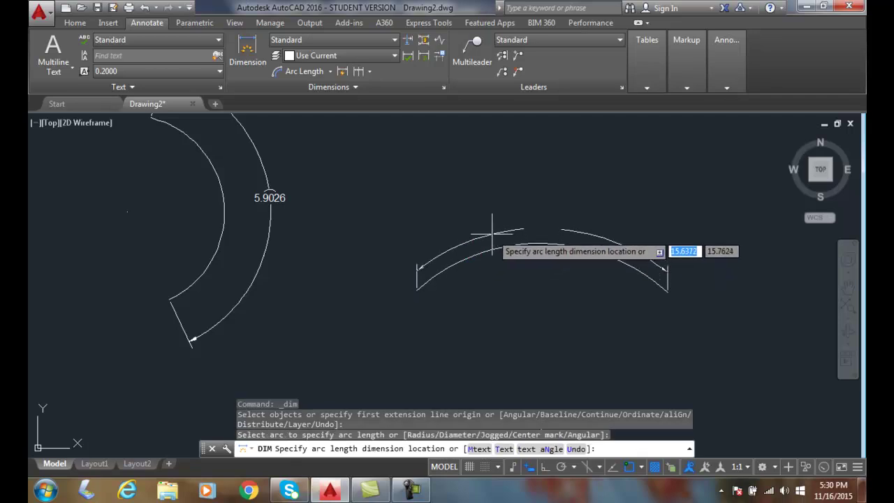
click(492, 233)
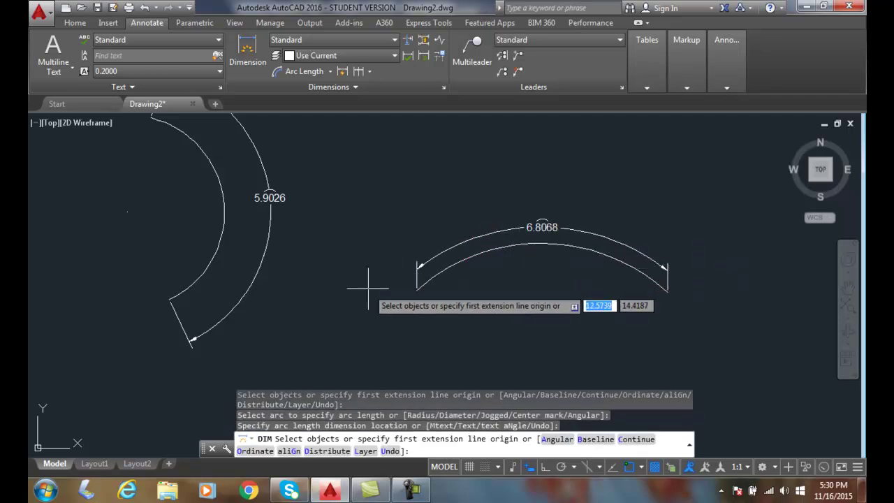
key(Return)
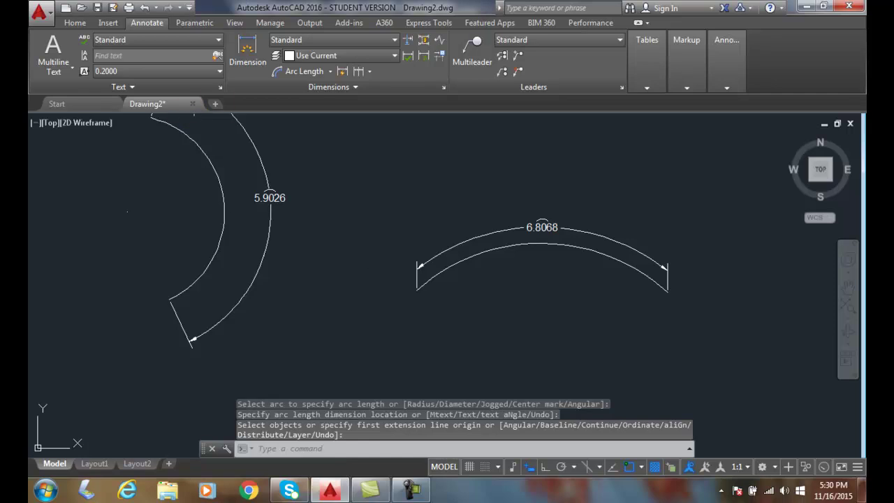
click(215, 104)
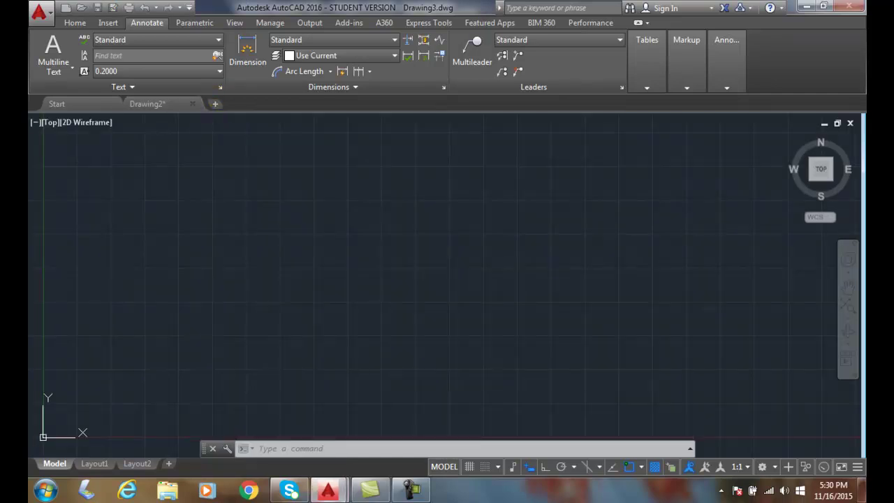
Turn off the grid and draw a three-point arc from left, over the top, to right
click(468, 466)
click(70, 23)
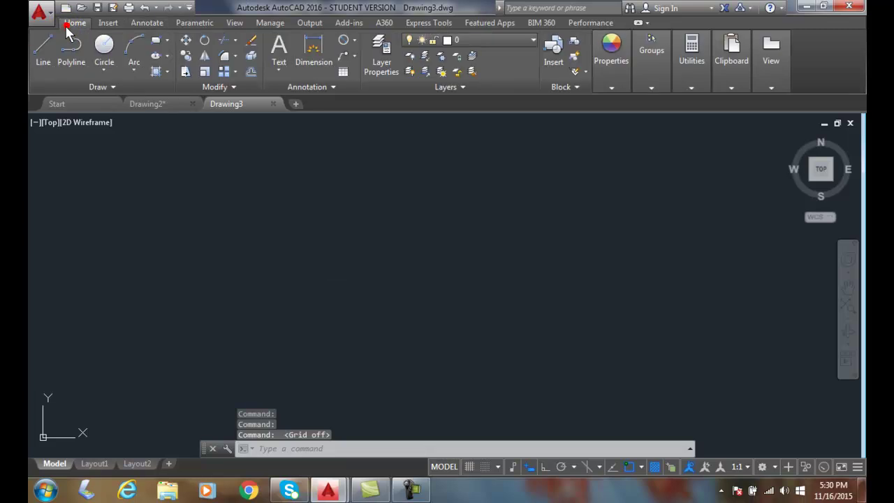
click(134, 49)
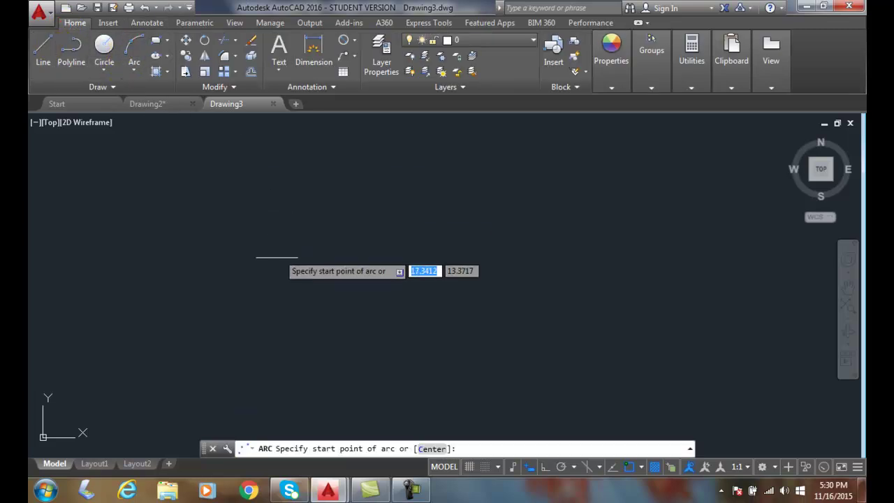
click(274, 262)
click(369, 219)
click(540, 272)
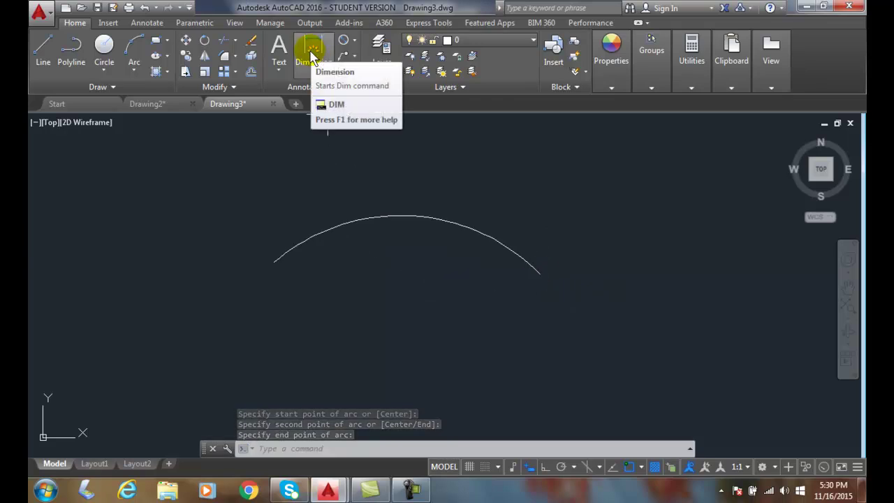
Dimension the arc with a 21.6357 arc-length dimension placed above it
click(313, 56)
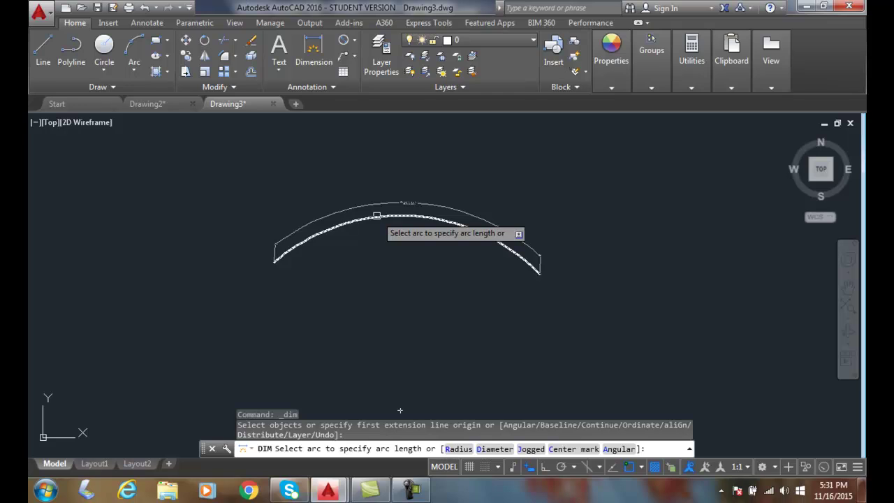
click(377, 216)
click(385, 195)
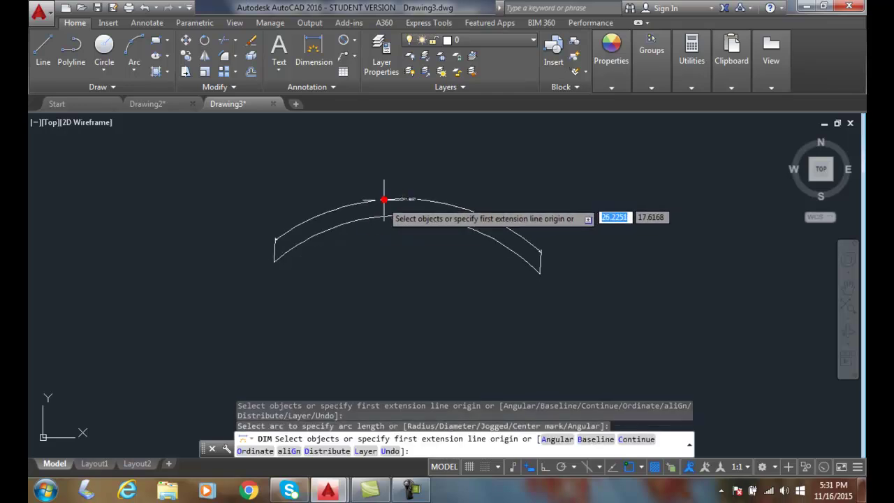
scroll(407, 226, up, 4)
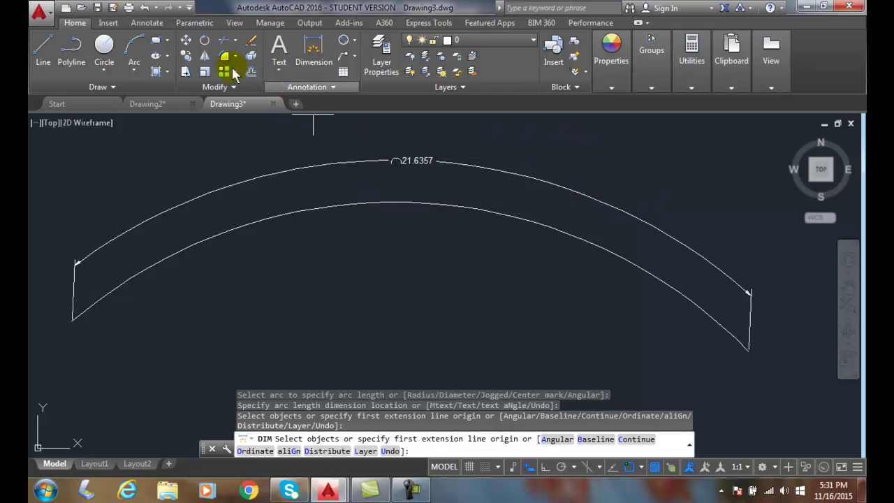
Set Standard's arc length symbol to Above dimension text, then close the Dimension Style Manager
click(147, 22)
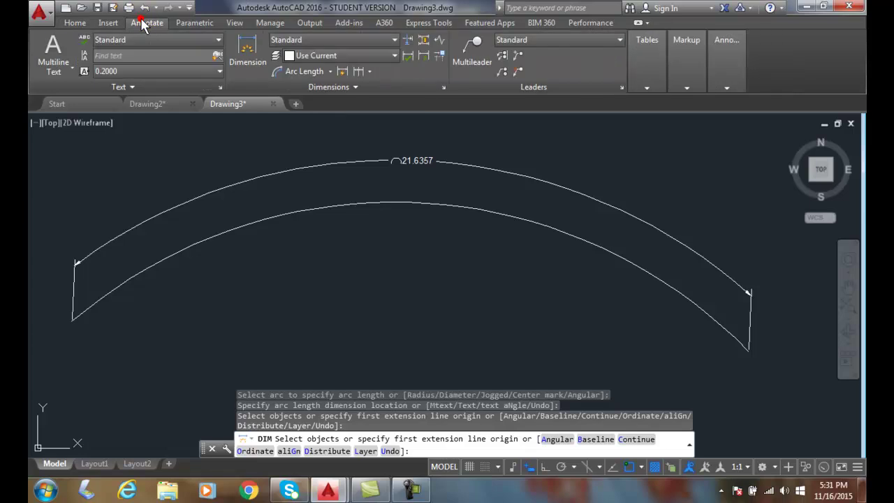
click(443, 88)
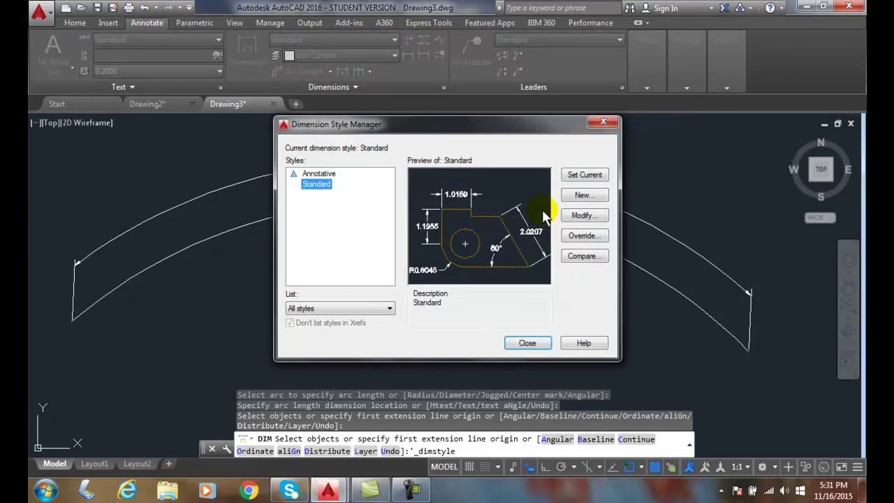
click(583, 216)
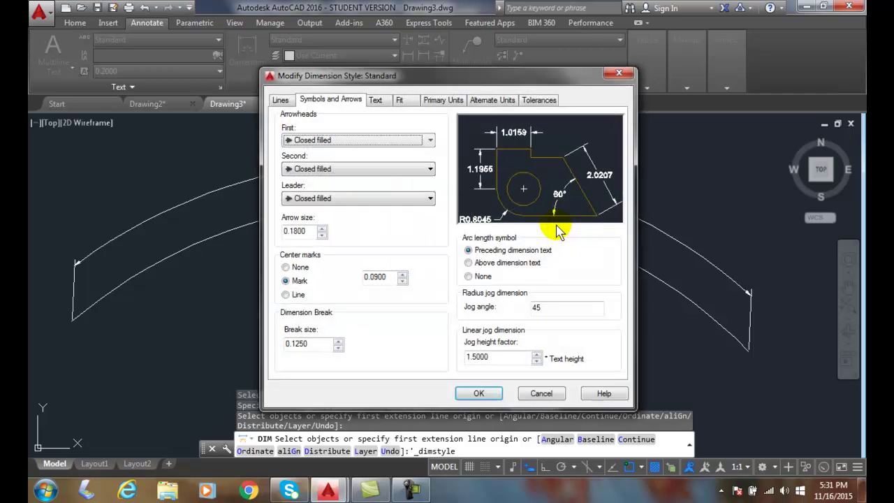
click(468, 262)
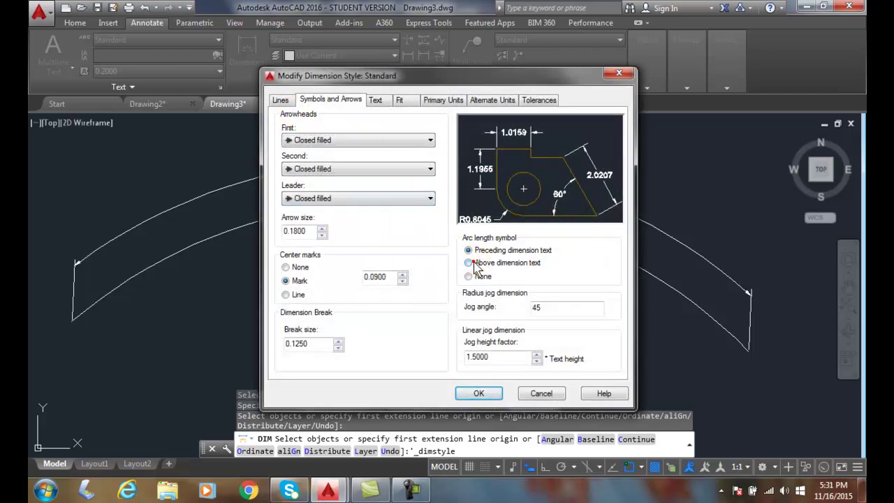
click(483, 394)
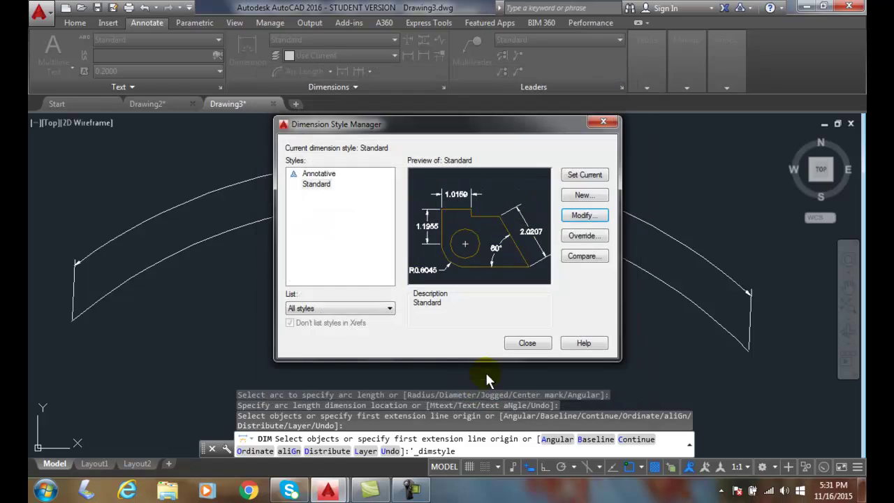
click(535, 347)
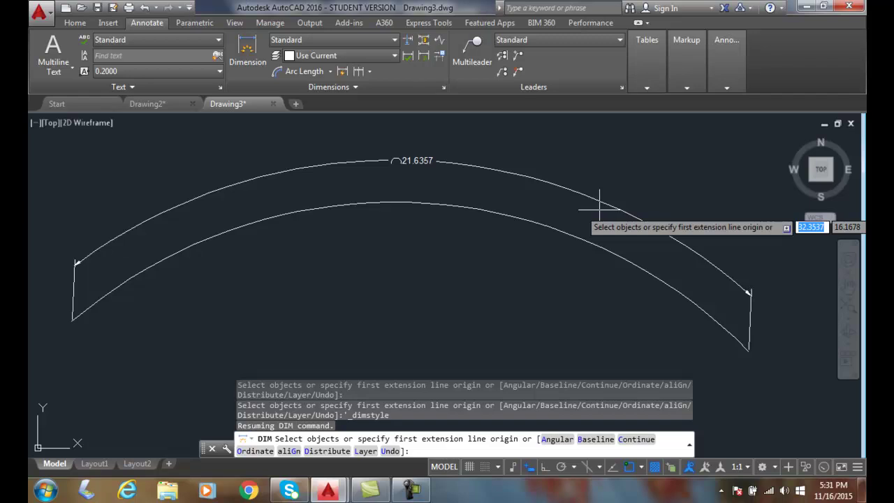
Erase the arc's old arc-length dimension
key(Return)
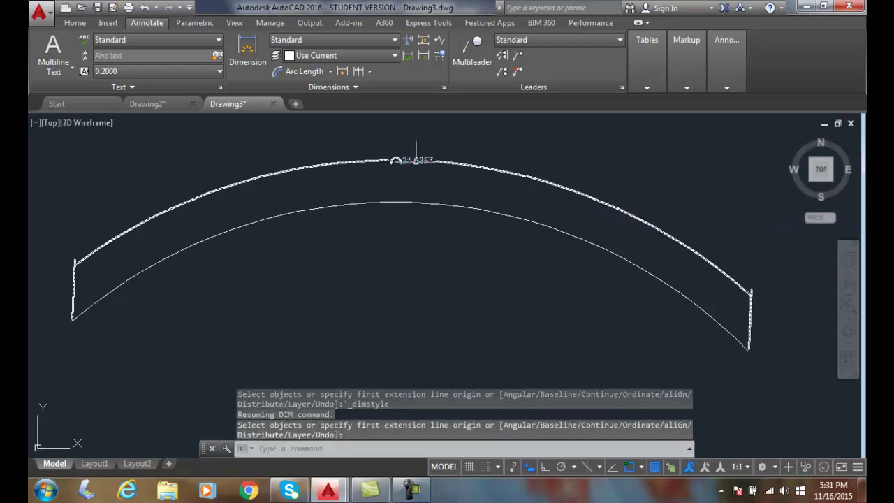
click(414, 162)
key(Delete)
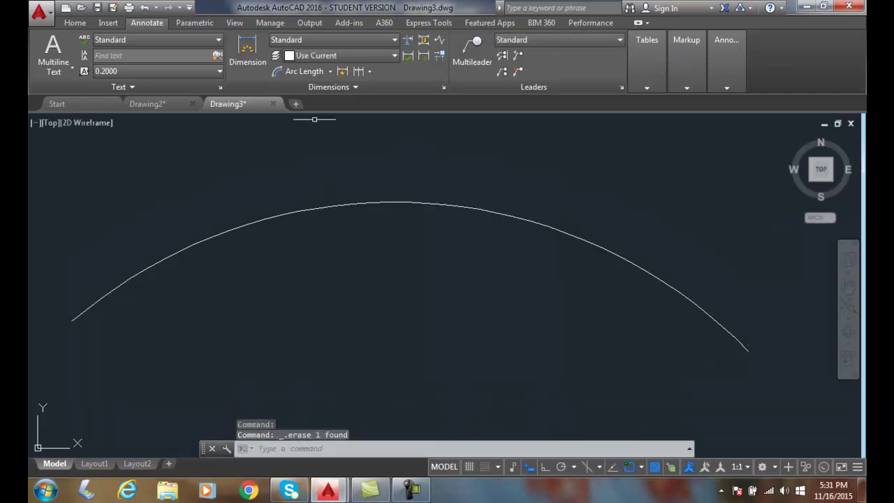
Place a new 21.6357 arc-length dimension above the outer arc, symbol over the number
click(246, 59)
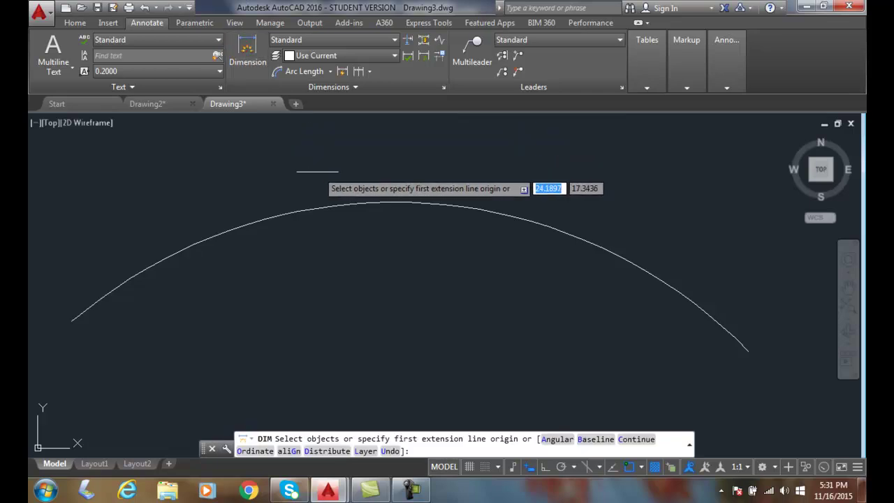
click(327, 207)
click(327, 206)
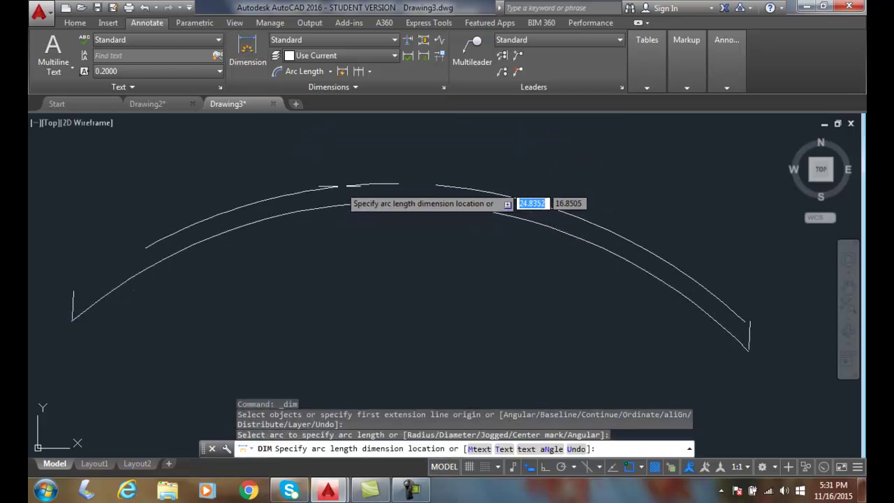
click(363, 175)
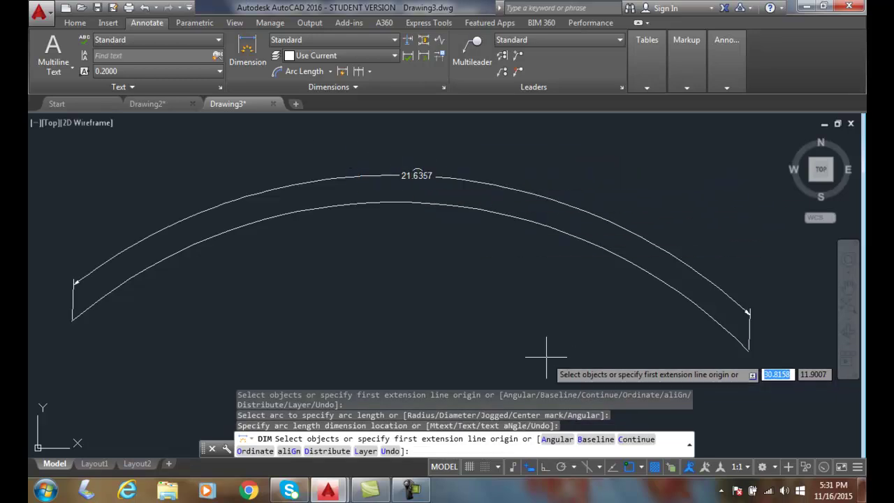
key(Return)
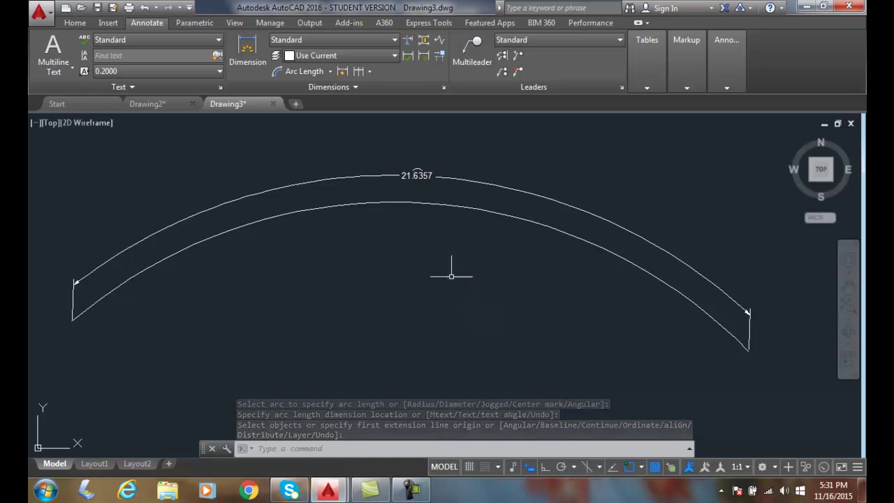
click(330, 71)
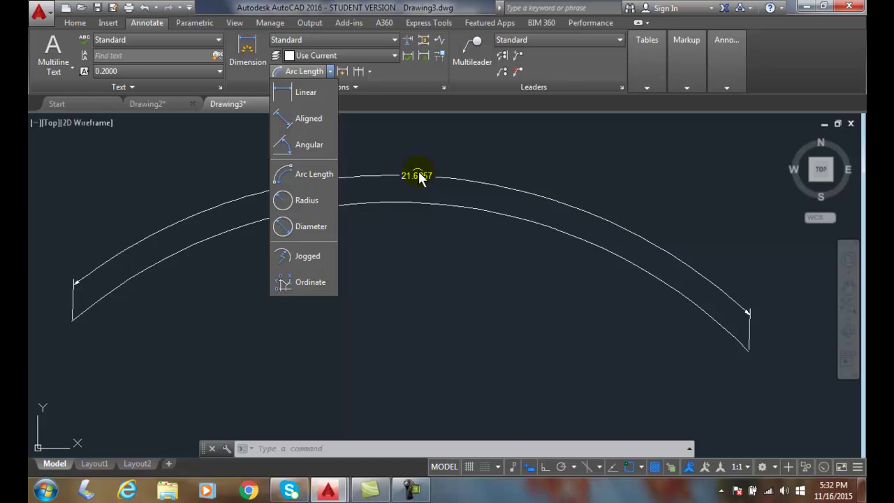
click(427, 243)
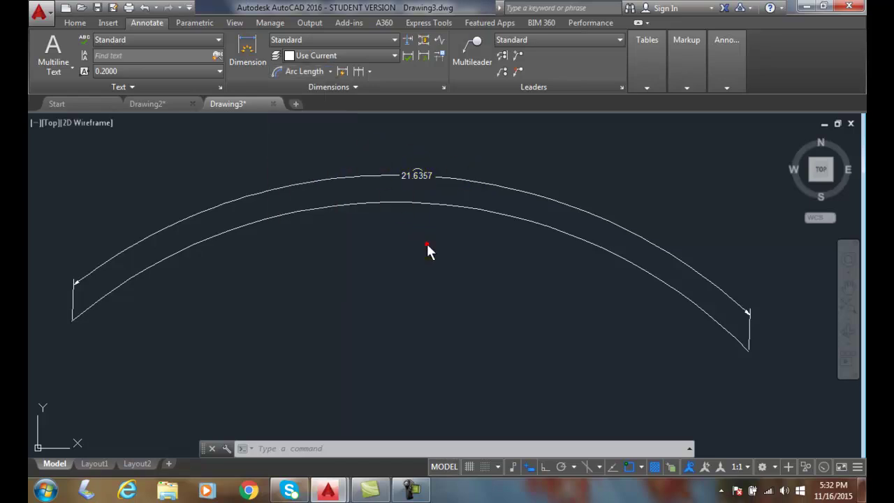